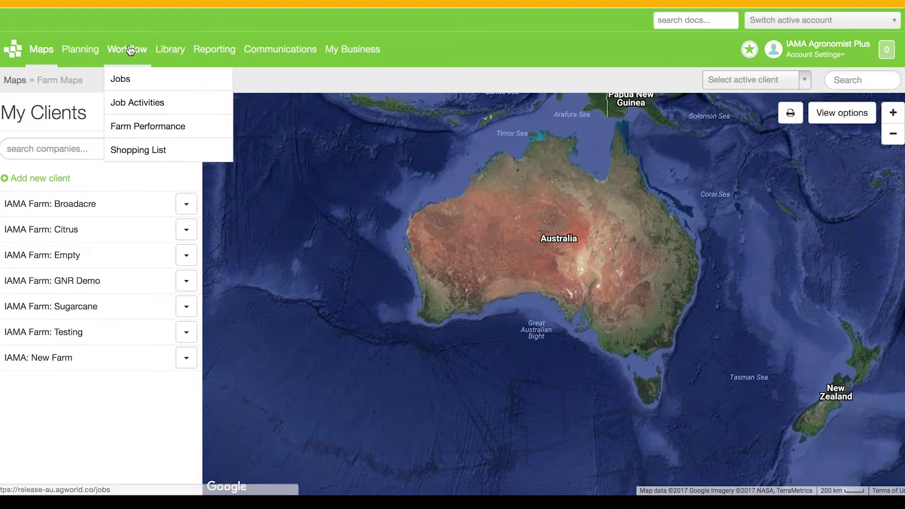
Step: Start a new recommendation from the workflow jobs list
{"action": "left_click", "coordinate": [125, 84]}
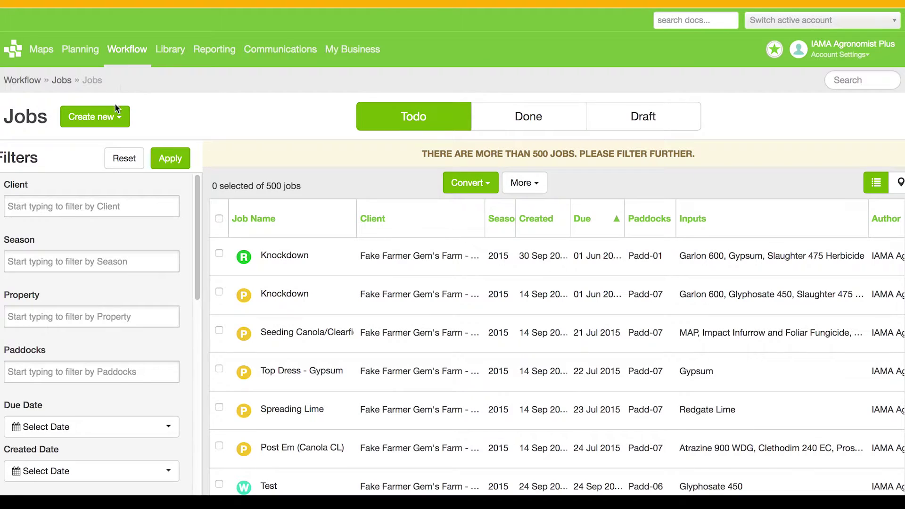
{"action": "left_click", "coordinate": [118, 120]}
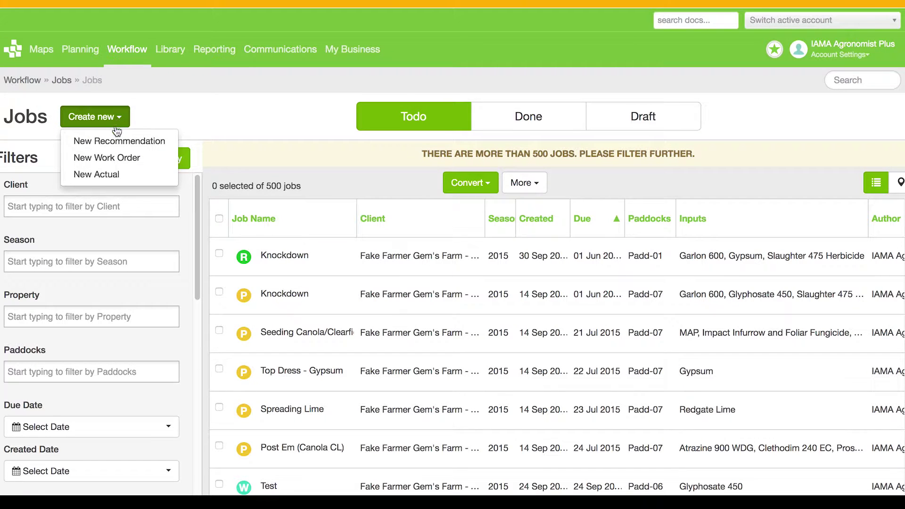
{"action": "left_click", "coordinate": [112, 141]}
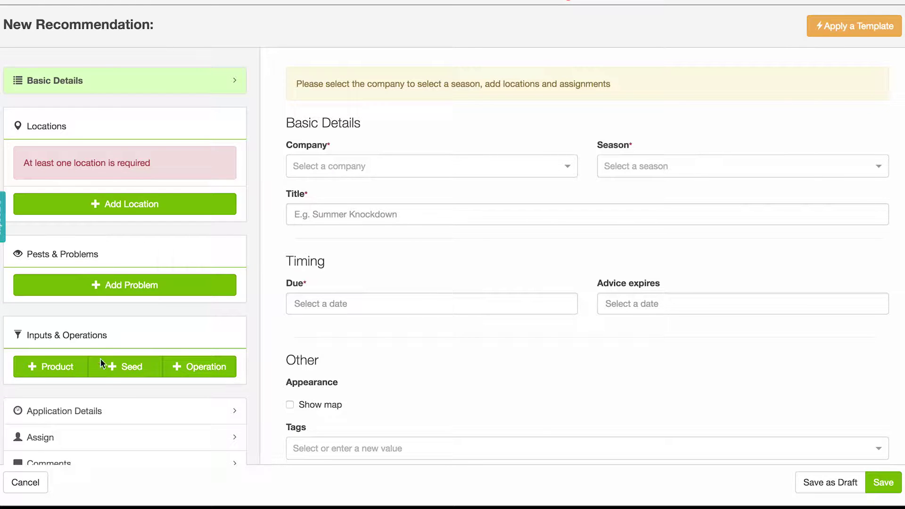
Step: Set the recommendation's company to IAMA Farm: Broadacre and its season to 2016
{"action": "scroll", "coordinate": [103, 395], "scroll_direction": "down", "scroll_amount": 2}
{"action": "scroll", "coordinate": [104, 395], "scroll_direction": "up", "scroll_amount": 2}
{"action": "scroll", "coordinate": [103, 394], "scroll_direction": "down", "scroll_amount": 2}
{"action": "scroll", "coordinate": [104, 394], "scroll_direction": "up", "scroll_amount": 2}
{"action": "left_click", "coordinate": [381, 165]}
{"action": "left_click", "coordinate": [380, 191]}
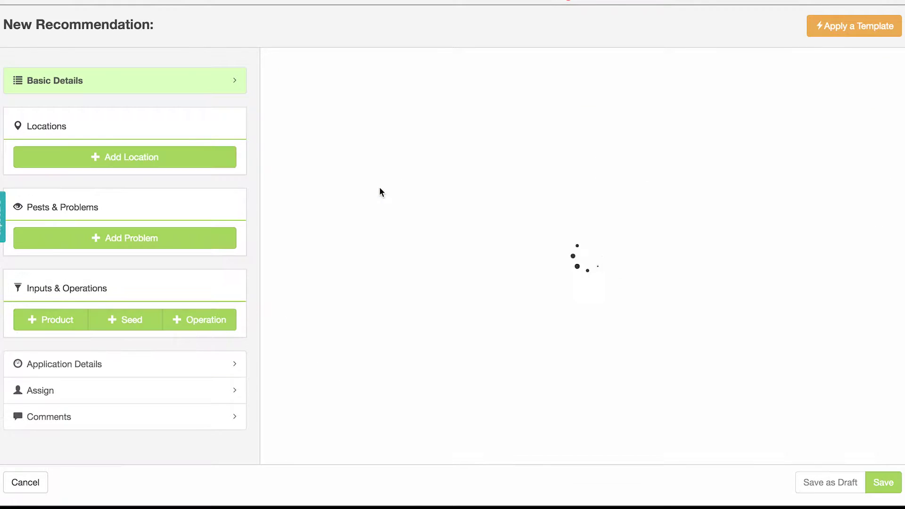
{"action": "left_click", "coordinate": [631, 121]}
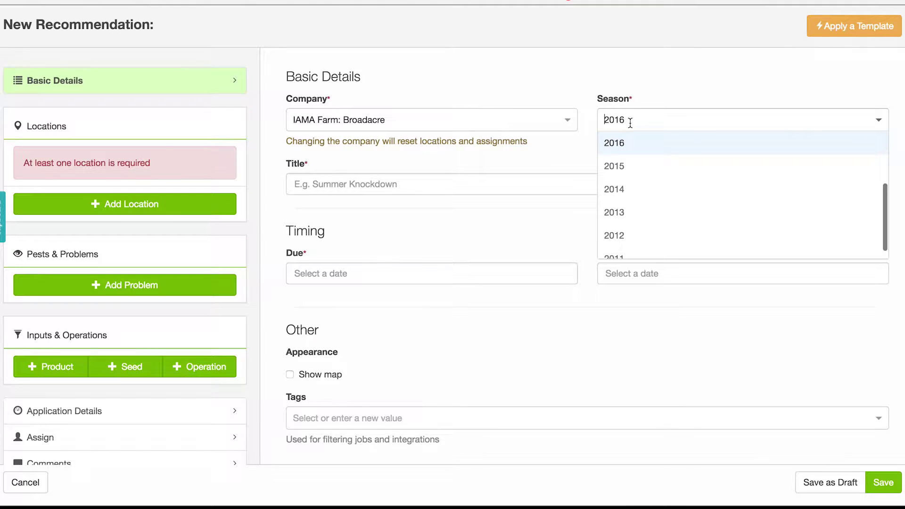
{"action": "left_click", "coordinate": [620, 144]}
Step: Title the recommendation "Applying Fertiliser"
{"action": "left_click", "coordinate": [507, 181]}
{"action": "type", "text": "Applying "}
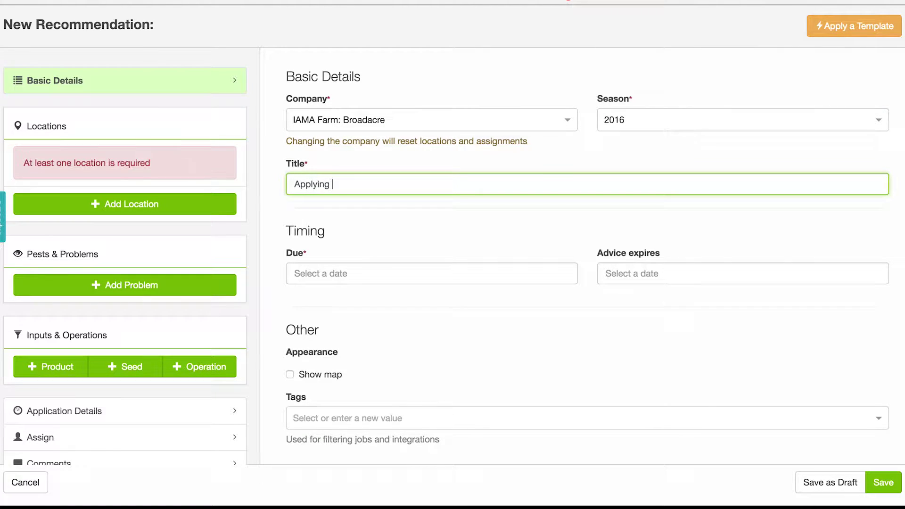
{"action": "type", "text": "Fertiliser"}
Step: Set the due date to 2017-01-01 and the advice expiry to 2017-02-28, and enable showing the map
{"action": "left_click", "coordinate": [465, 273]}
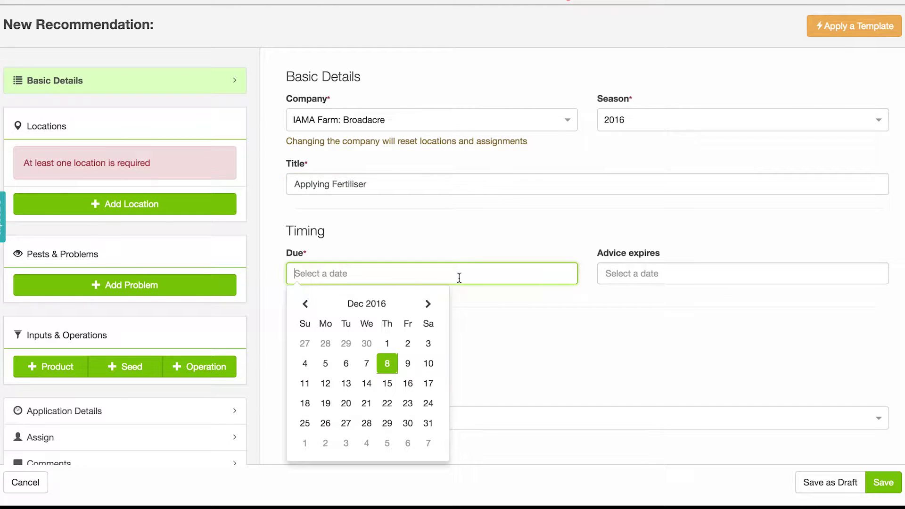
{"action": "left_click", "coordinate": [429, 304]}
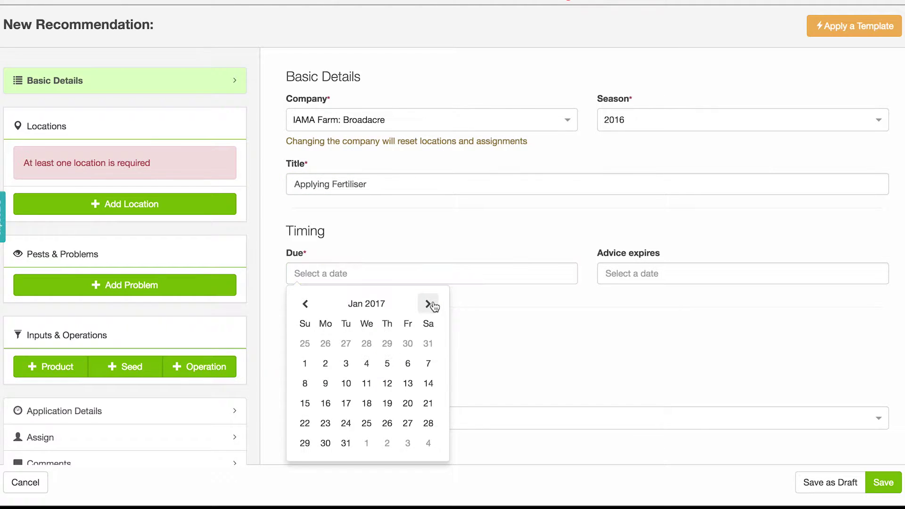
{"action": "left_click", "coordinate": [310, 367]}
{"action": "left_click", "coordinate": [678, 270]}
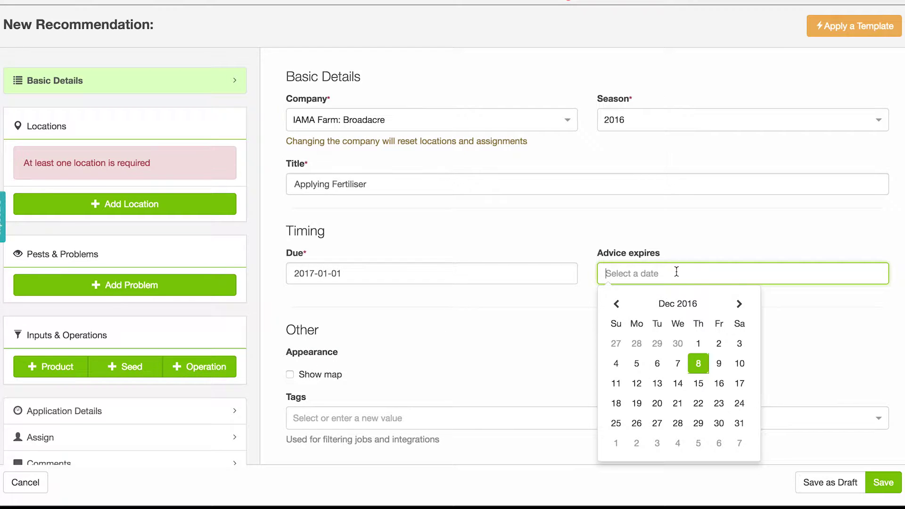
{"action": "left_click", "coordinate": [738, 304]}
{"action": "left_click", "coordinate": [739, 305]}
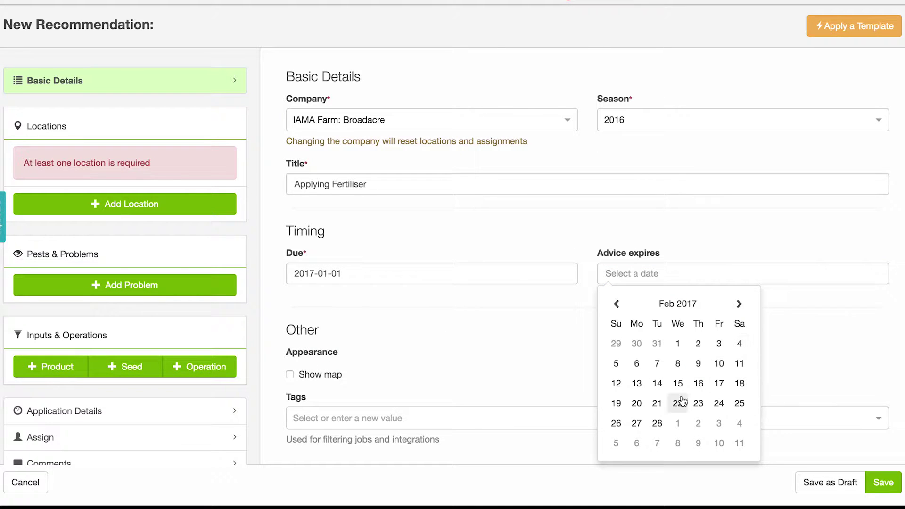
{"action": "left_click", "coordinate": [658, 423]}
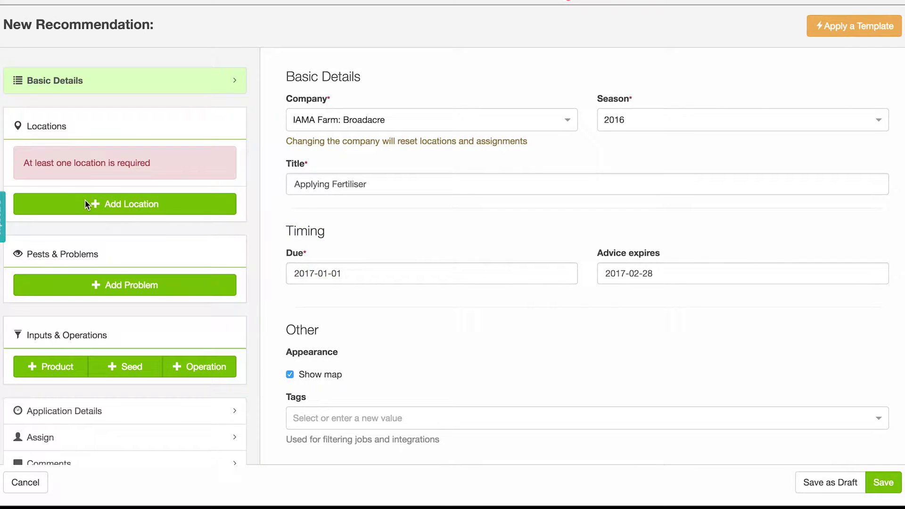
Step: Add the Big Property - Paddock location with the phase At Planting, leaving the crop stage blank
{"action": "left_click", "coordinate": [87, 204]}
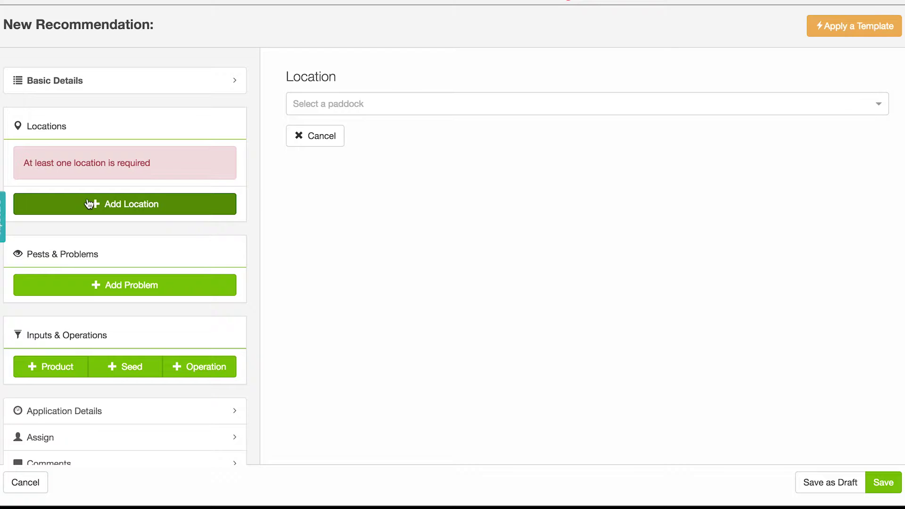
{"action": "left_click", "coordinate": [409, 105]}
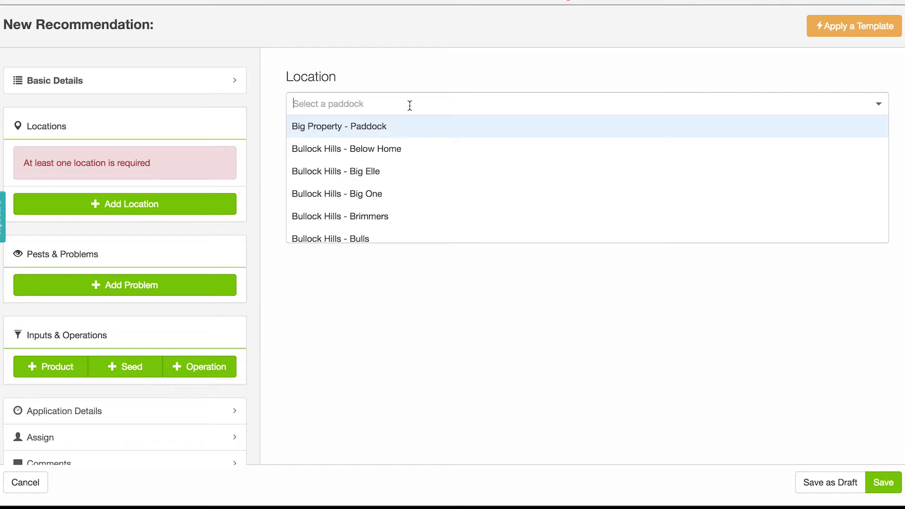
{"action": "left_click", "coordinate": [378, 126]}
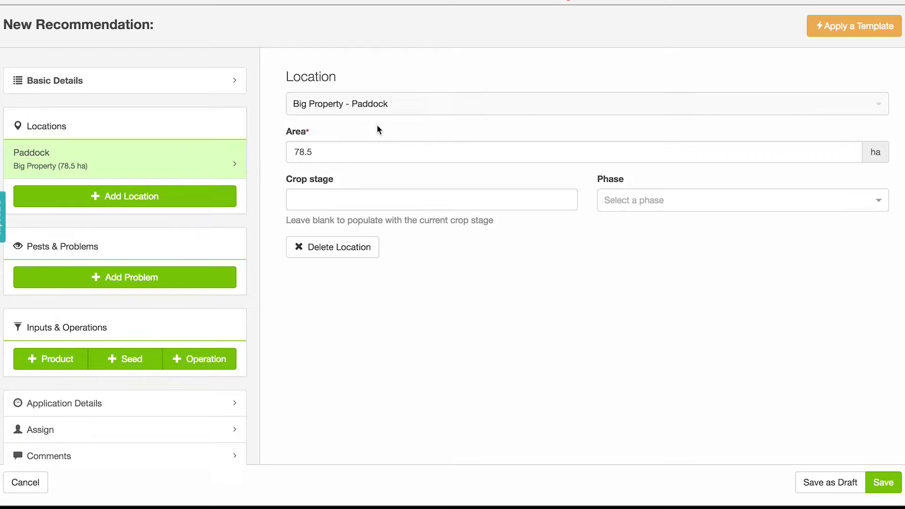
{"action": "left_click", "coordinate": [374, 161]}
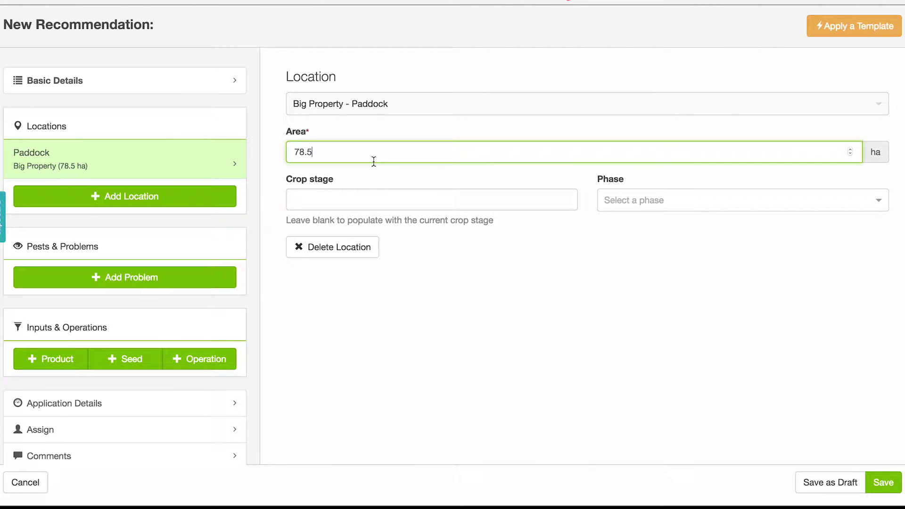
{"action": "left_click", "coordinate": [374, 205]}
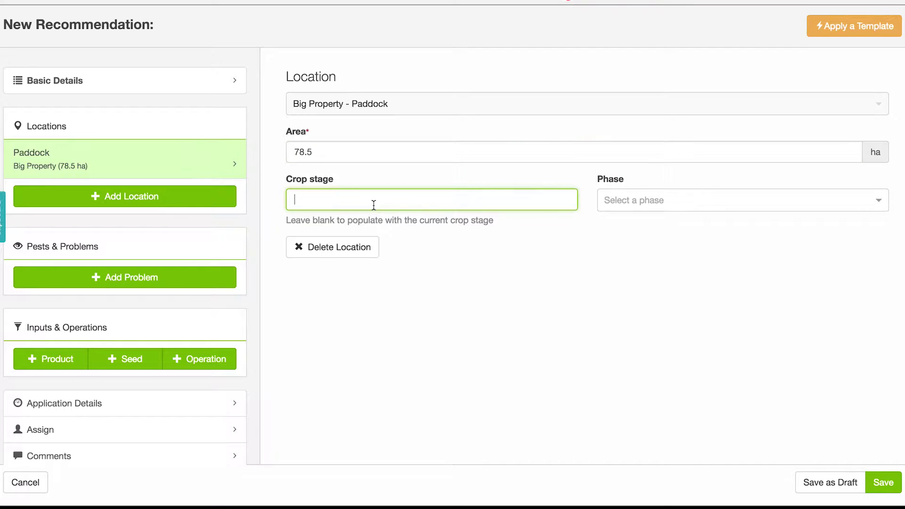
{"action": "left_click", "coordinate": [616, 201]}
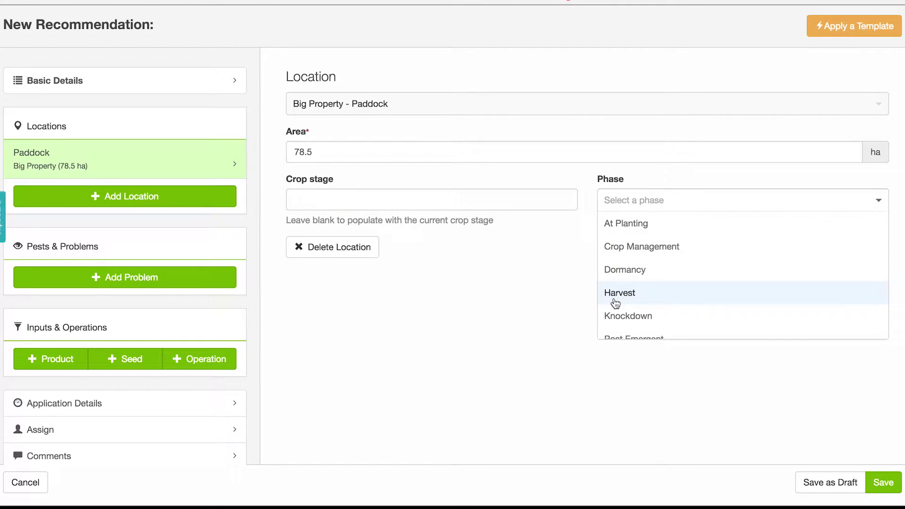
{"action": "left_click", "coordinate": [619, 227]}
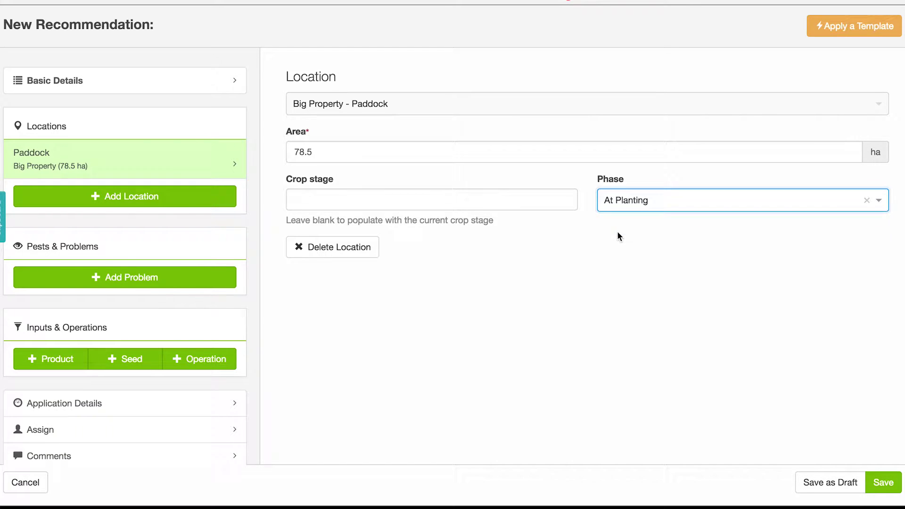
Step: Add the Bullock Hills - Big One paddock as a second location and delete it again
{"action": "left_click", "coordinate": [140, 203]}
{"action": "left_click", "coordinate": [352, 101]}
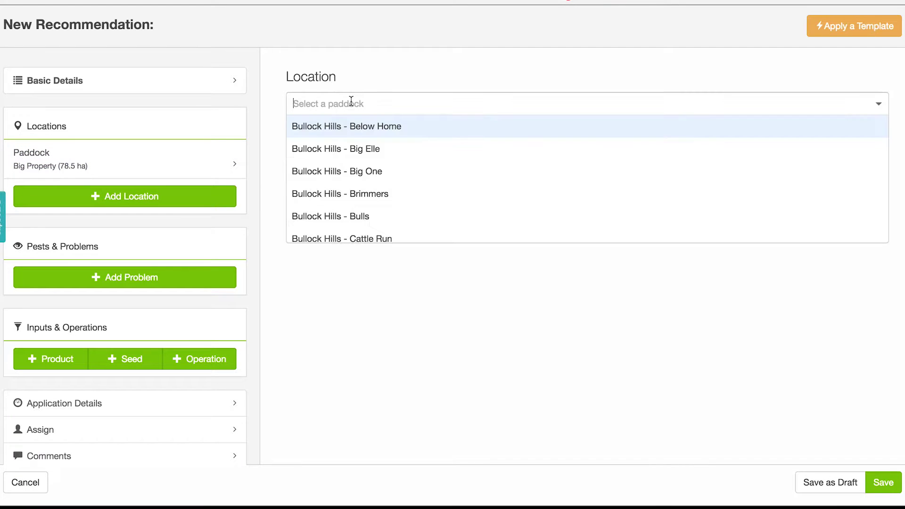
{"action": "left_click", "coordinate": [350, 172]}
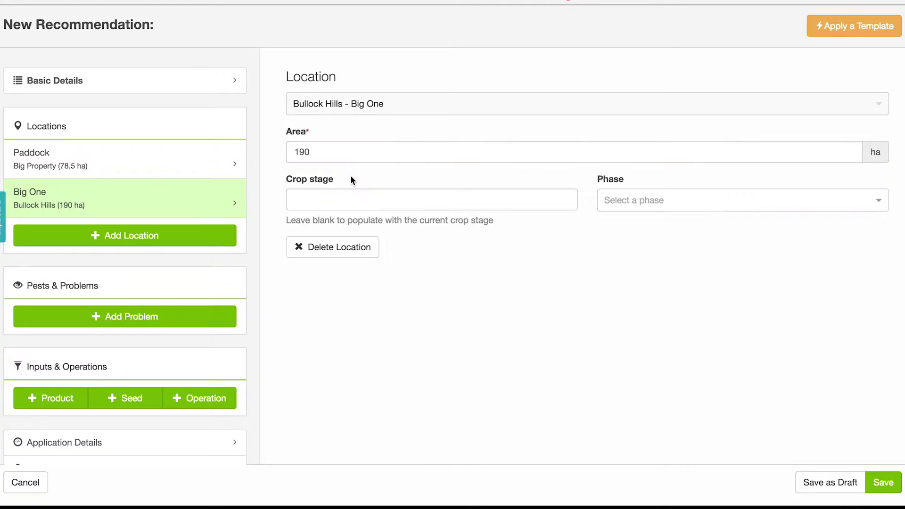
{"action": "left_click", "coordinate": [339, 253]}
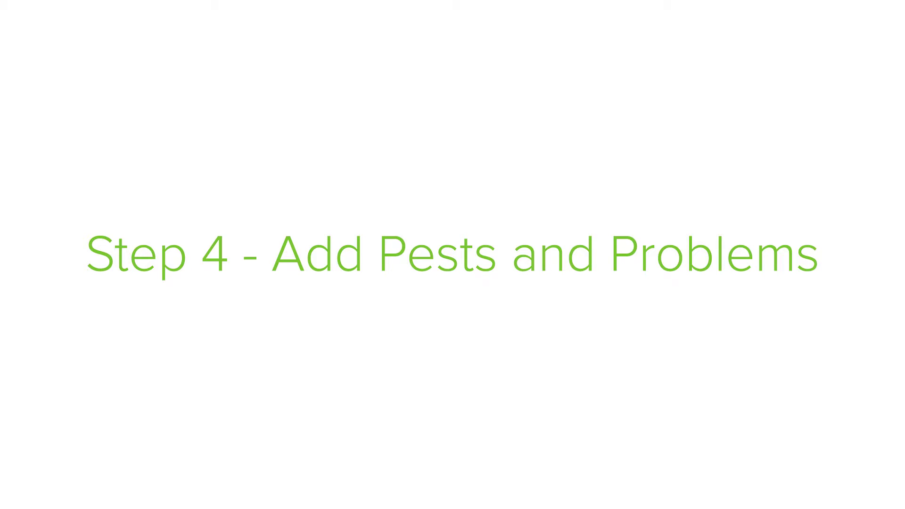
Step: Add Nitrogen (N) deficiency as a problem on the recommendation
{"action": "left_click", "coordinate": [55, 278]}
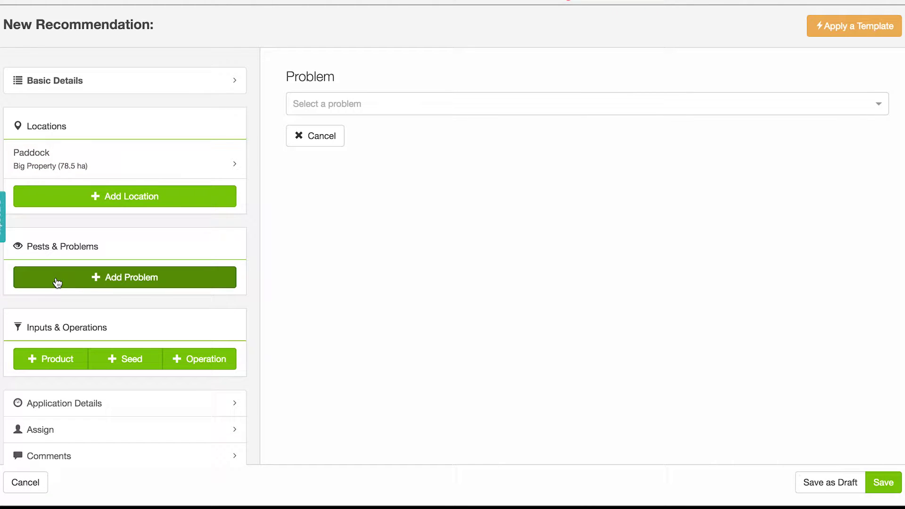
{"action": "left_click", "coordinate": [317, 106]}
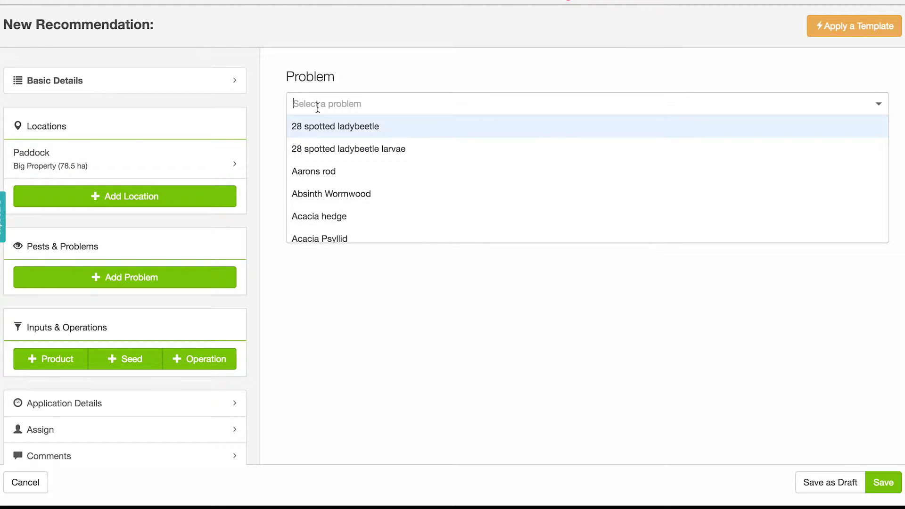
{"action": "scroll", "coordinate": [337, 154], "scroll_direction": "down", "scroll_amount": 10}
{"action": "type", "text": "nitro"}
{"action": "key", "text": "Return"}
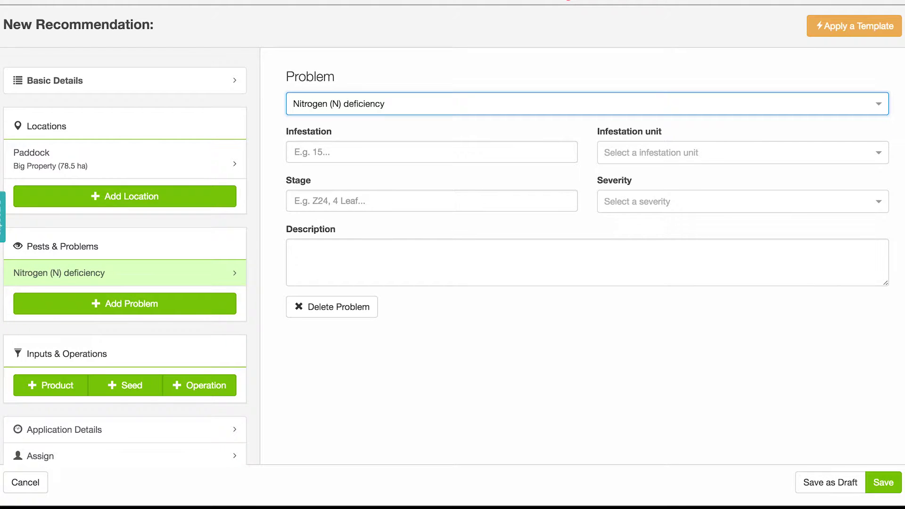
Step: Set the nitrogen deficiency's infestation to -20 with the unit Percent and its severity to High
{"action": "left_click", "coordinate": [376, 150]}
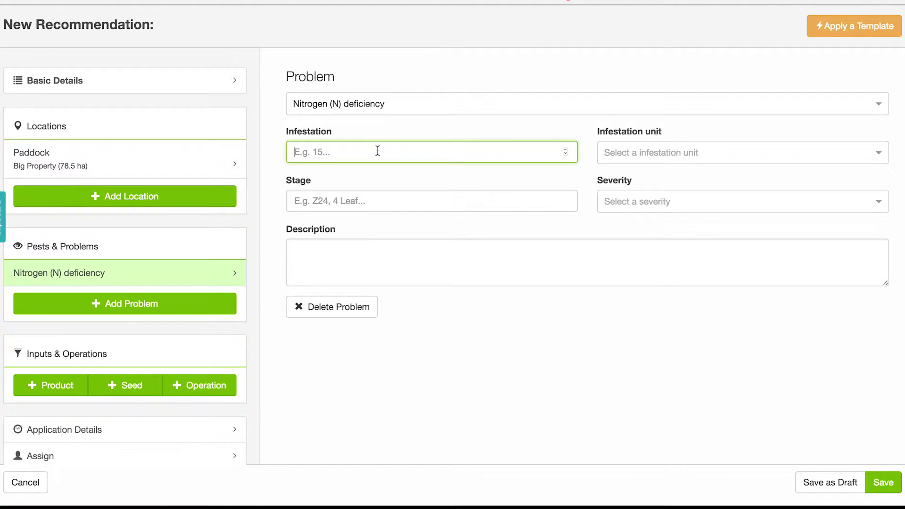
{"action": "type", "text": "-20"}
{"action": "left_click", "coordinate": [627, 151]}
{"action": "left_click", "coordinate": [627, 176]}
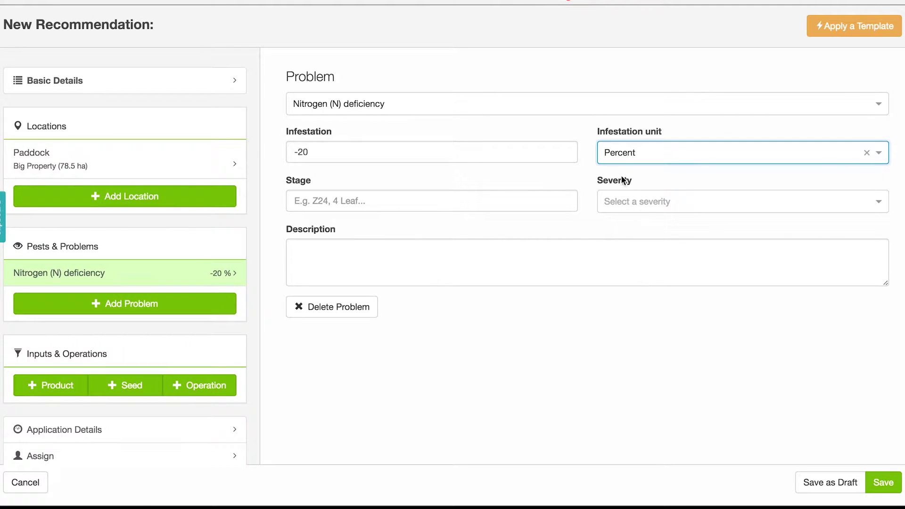
{"action": "left_click", "coordinate": [492, 202]}
{"action": "left_click", "coordinate": [662, 202]}
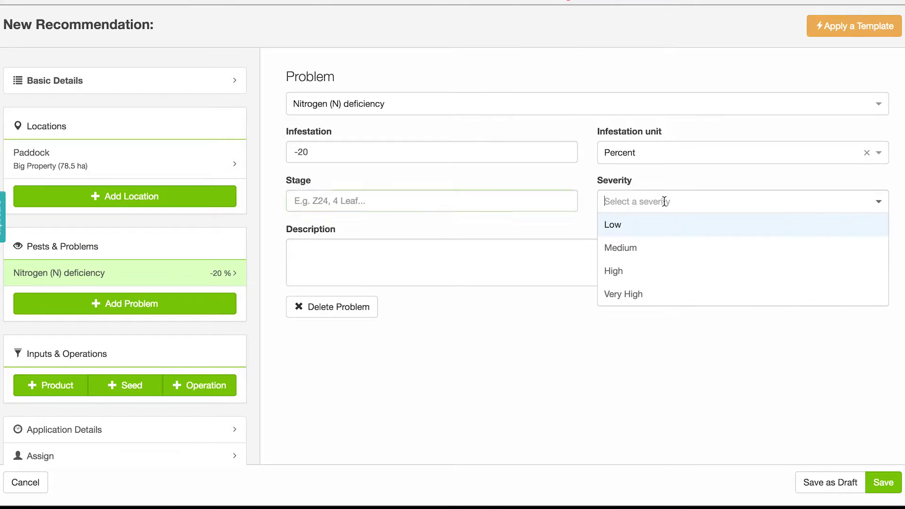
{"action": "left_click", "coordinate": [625, 274]}
{"action": "left_click", "coordinate": [476, 265]}
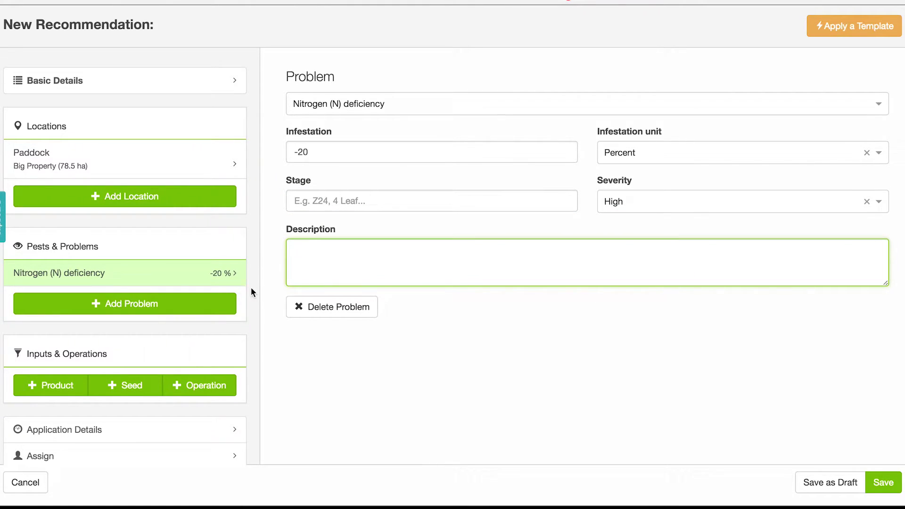
Step: Add Aphid as a second problem and delete it again
{"action": "left_click", "coordinate": [205, 302]}
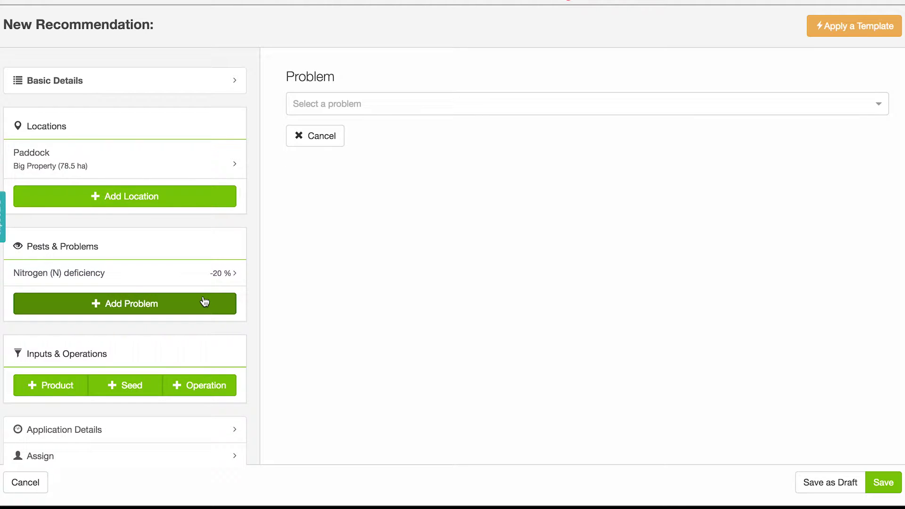
{"action": "left_click", "coordinate": [382, 103]}
{"action": "type", "text": "aphid"}
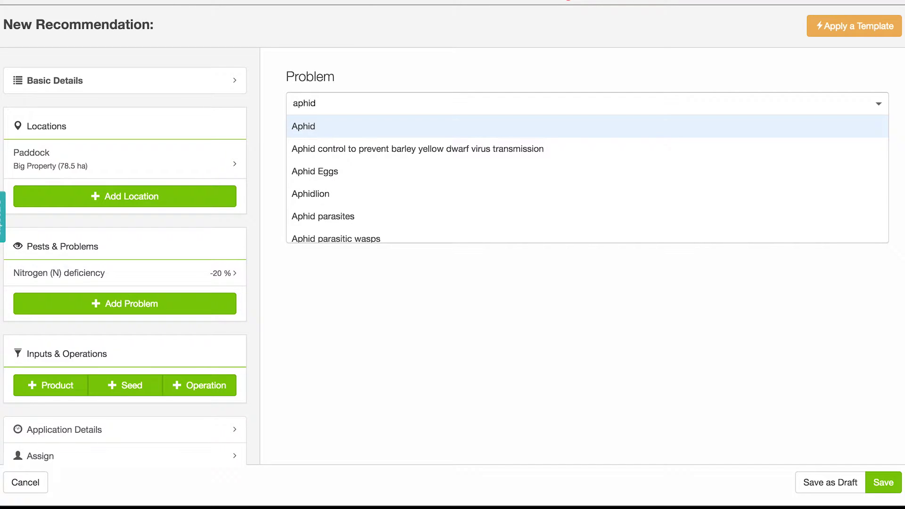
{"action": "key", "text": "Return"}
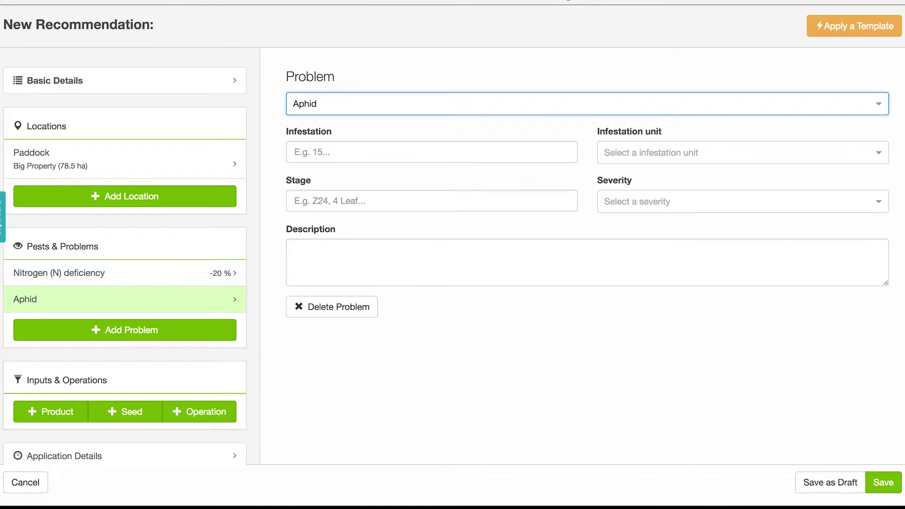
{"action": "left_click", "coordinate": [347, 309]}
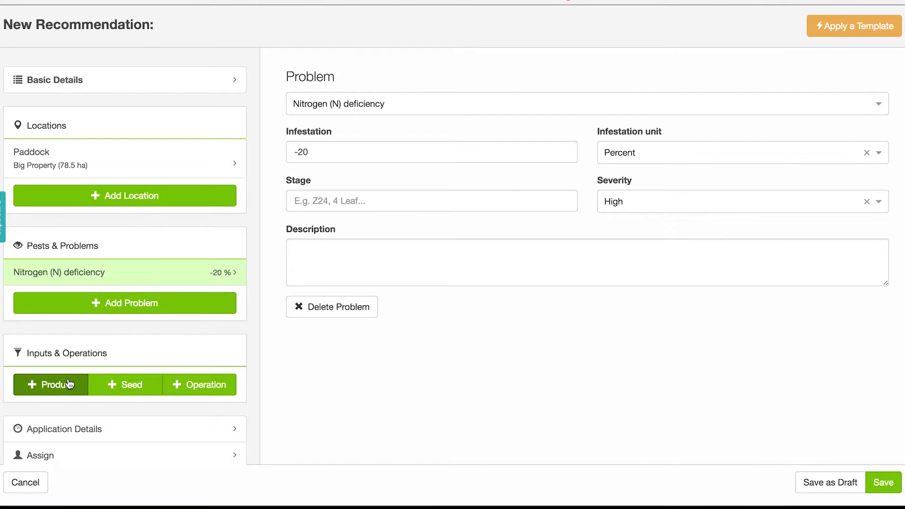
Step: Look through the recently used products, seeds and operations that can be added as inputs
{"action": "left_click", "coordinate": [68, 384]}
{"action": "left_click", "coordinate": [118, 384]}
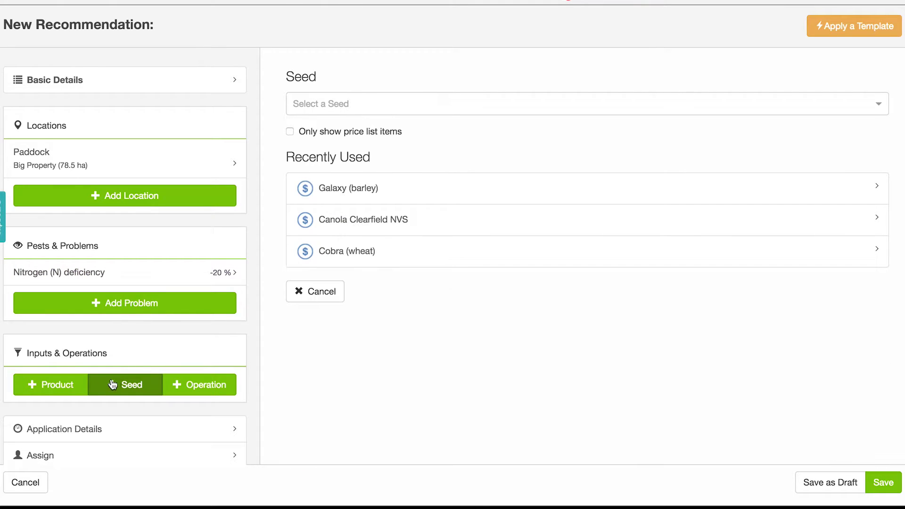
{"action": "left_click", "coordinate": [198, 384]}
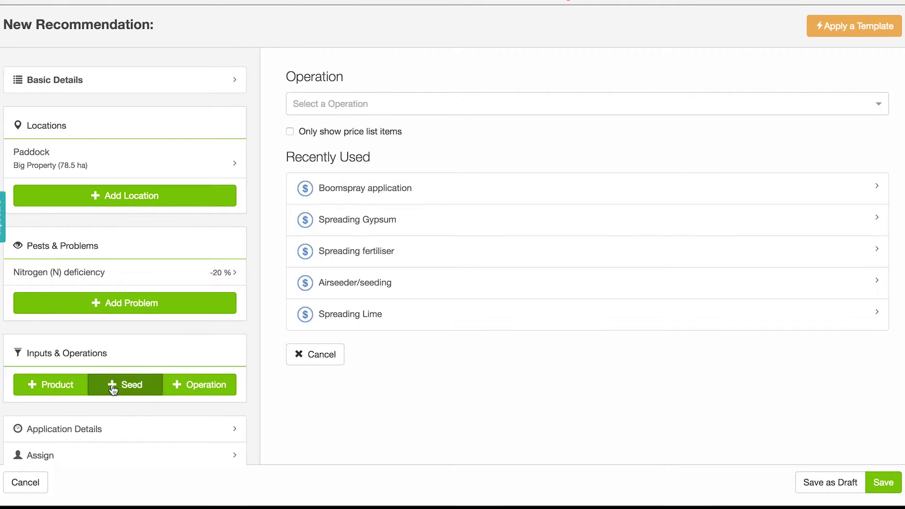
Step: Search the products for "microsoil" and add Microsoil Nitrogen as an input on the recommendation
{"action": "left_click", "coordinate": [57, 385]}
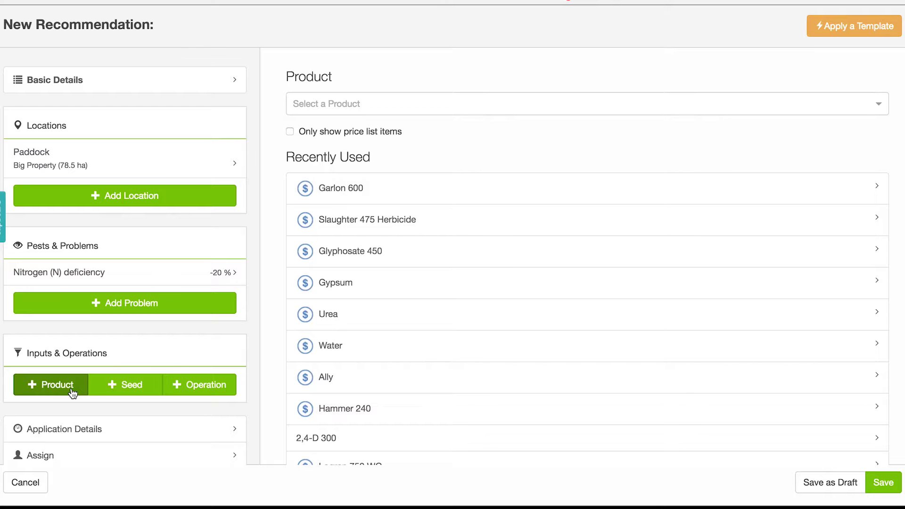
{"action": "scroll", "coordinate": [378, 277], "scroll_direction": "down", "scroll_amount": 3}
{"action": "scroll", "coordinate": [378, 277], "scroll_direction": "up", "scroll_amount": 3}
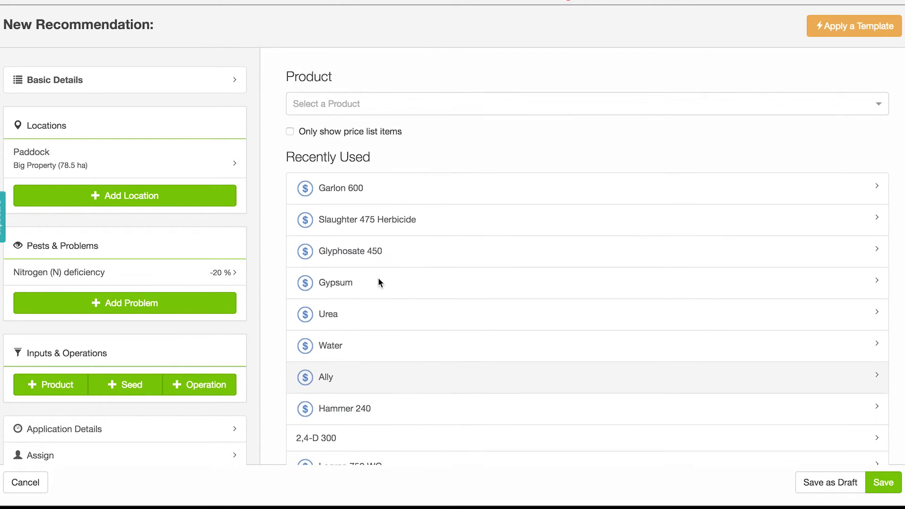
{"action": "left_click", "coordinate": [366, 104]}
{"action": "type", "text": "mic"}
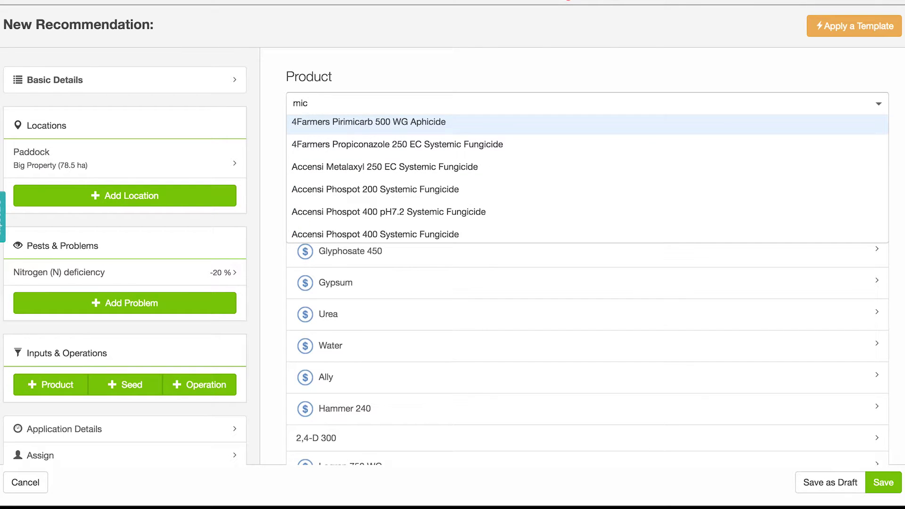
{"action": "type", "text": "rosoil"}
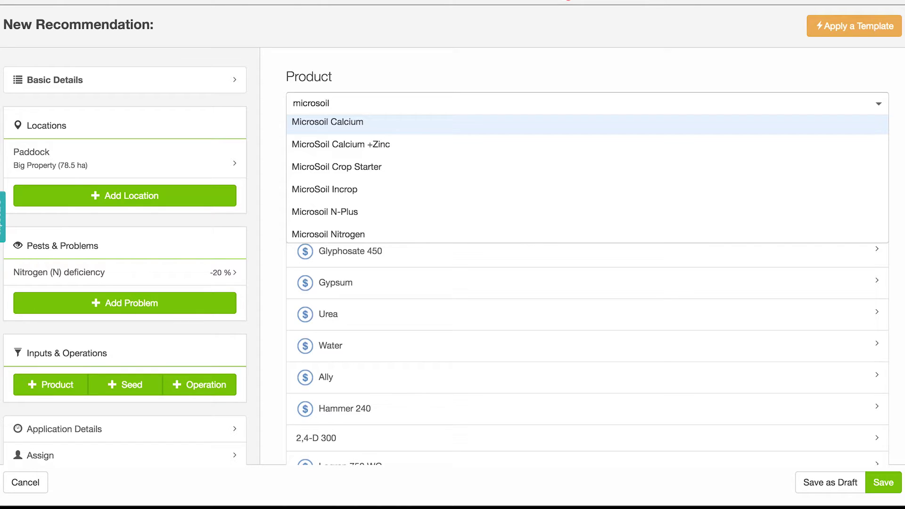
{"action": "key", "text": "Down"}
{"action": "key", "text": "Down"}
{"action": "key", "text": "Down"}
{"action": "key", "text": "Down"}
{"action": "key", "text": "Down"}
{"action": "key", "text": "Return"}
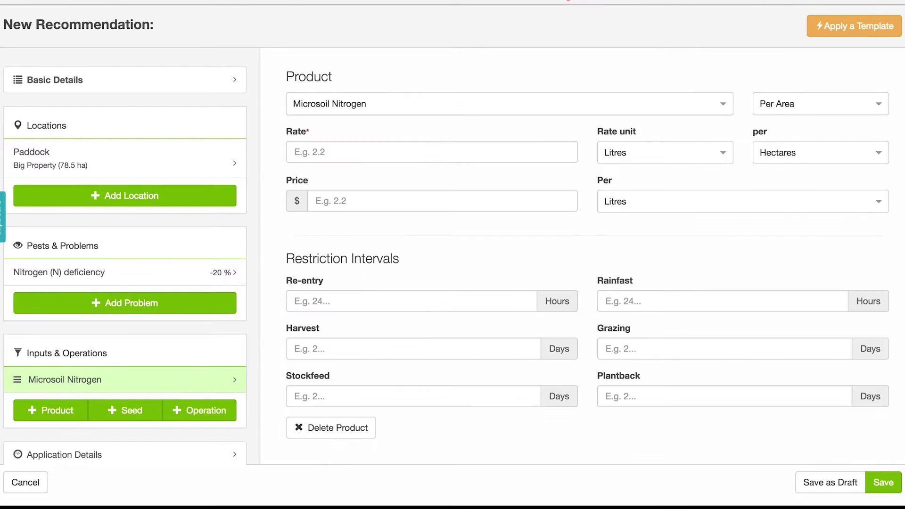
Step: Set the Microsoil Nitrogen rate to 2.2 litres per hectare and its price to $2.2 per litre
{"action": "left_click", "coordinate": [358, 157]}
{"action": "type", "text": "2.2"}
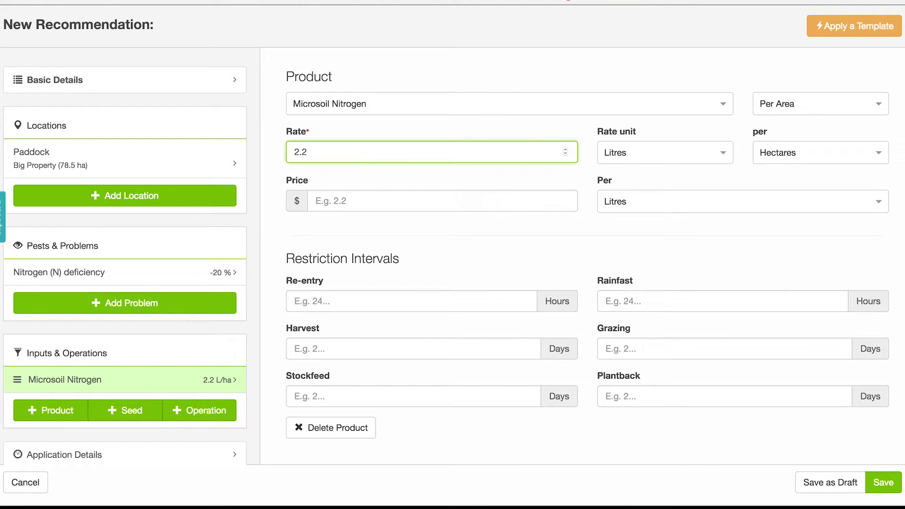
{"action": "left_click", "coordinate": [358, 200]}
{"action": "type", "text": "2.2"}
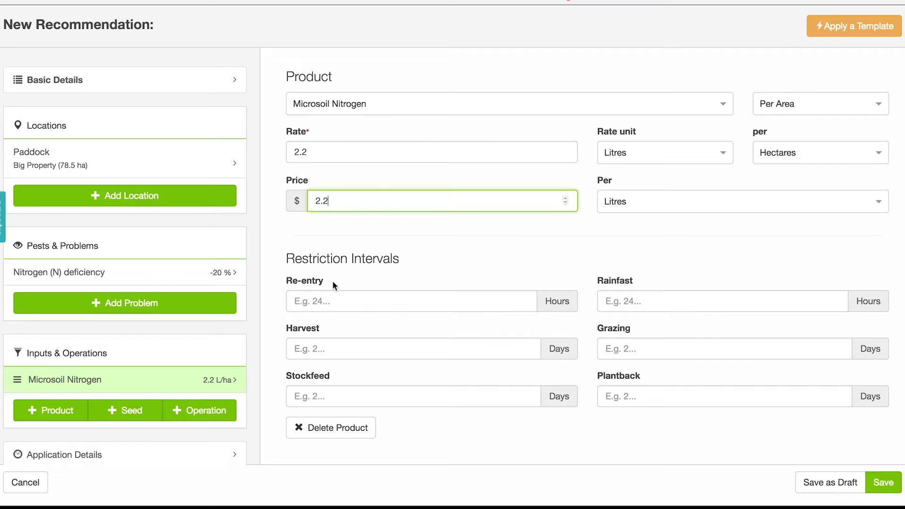
Step: Add Spreading fertiliser as an operation on the recommendation
{"action": "left_click", "coordinate": [203, 412]}
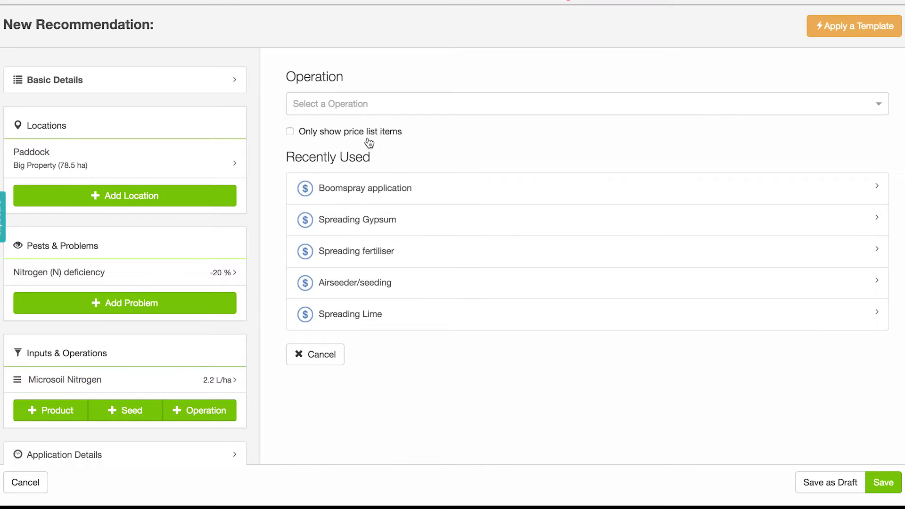
{"action": "left_click", "coordinate": [380, 101]}
{"action": "type", "text": "spread"}
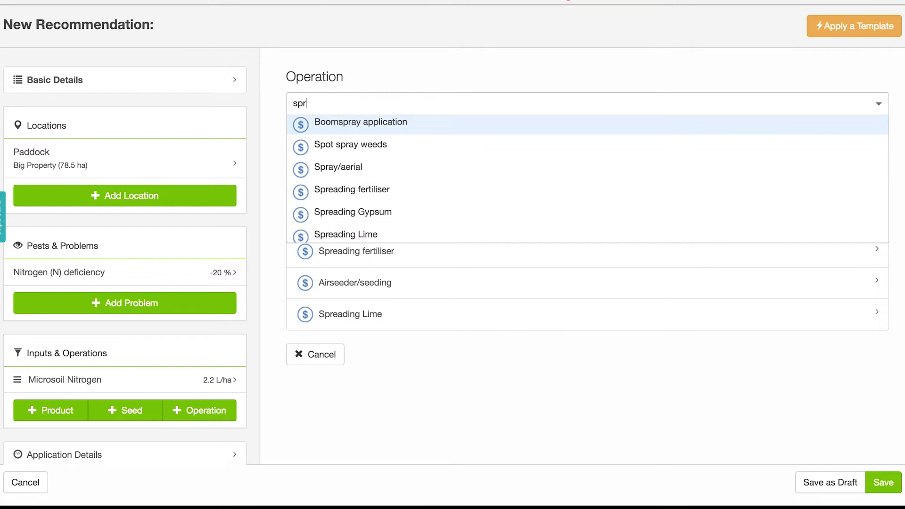
{"action": "key", "text": "Return"}
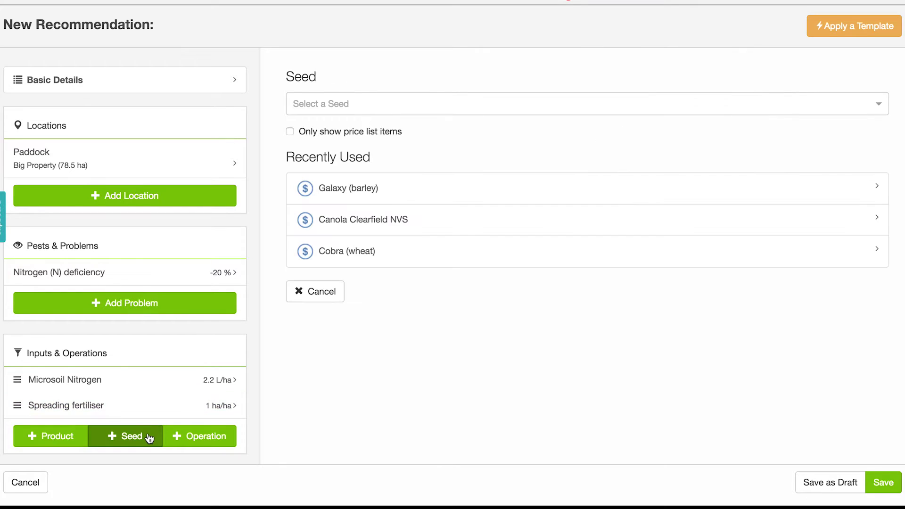
Step: Try adding the Canola Clearfield NVS seed to the recommendation's inputs
{"action": "left_click", "coordinate": [391, 103]}
{"action": "type", "text": "can"}
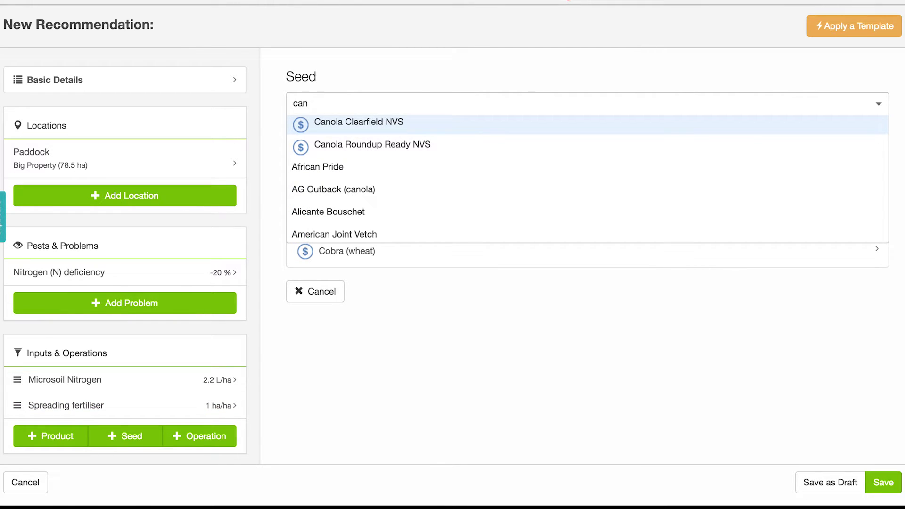
{"action": "key", "text": "Return"}
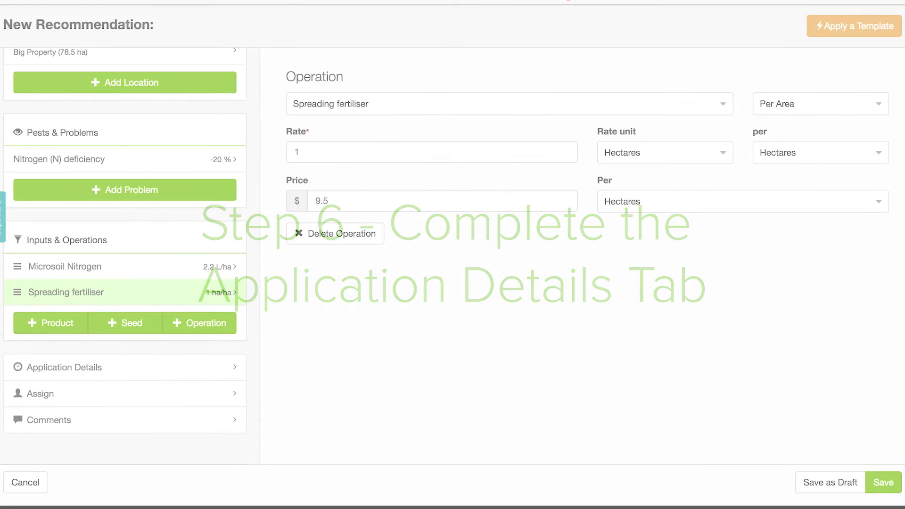
Step: Fill in the application details as a liquid application with a 7000 L tank size and the Aerial Baiting method
{"action": "left_click", "coordinate": [137, 368]}
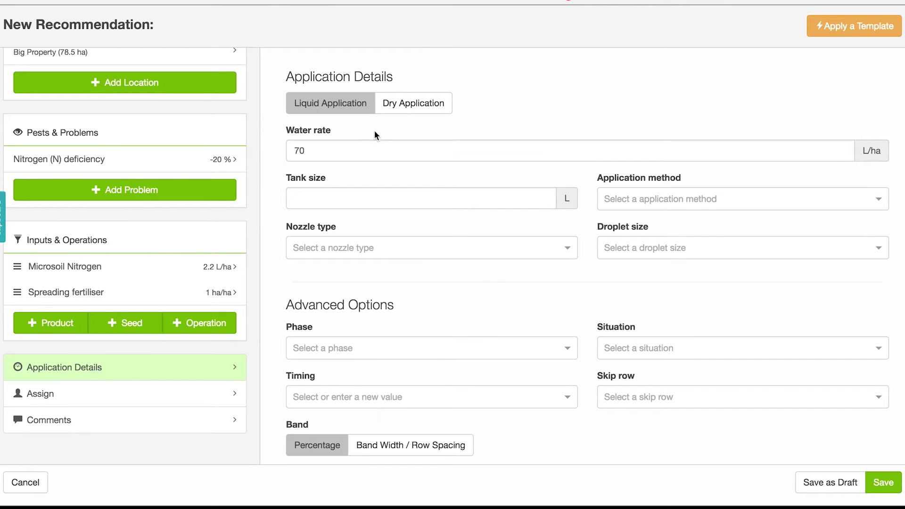
{"action": "left_click", "coordinate": [403, 108]}
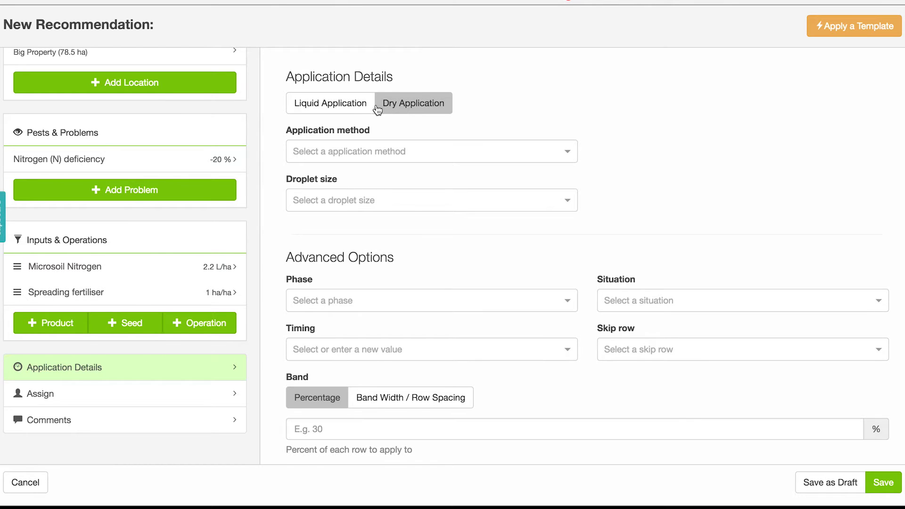
{"action": "left_click", "coordinate": [347, 108]}
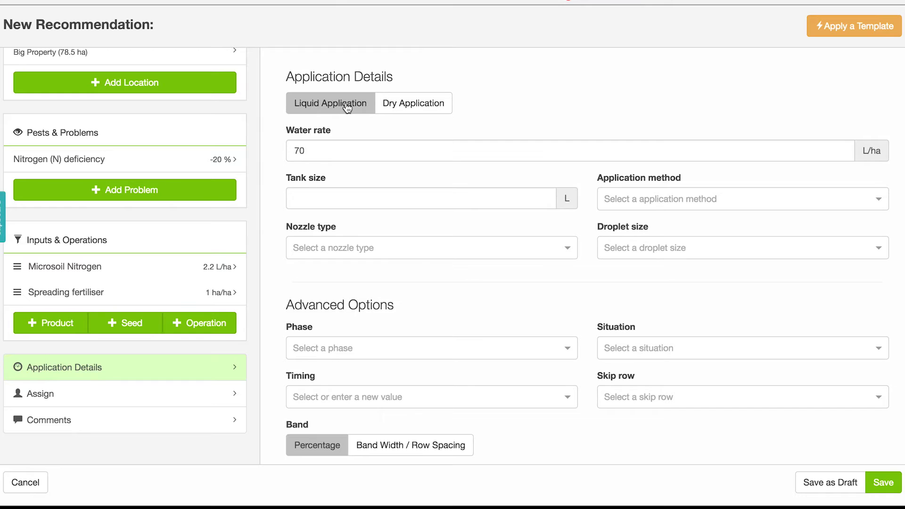
{"action": "left_click", "coordinate": [340, 201]}
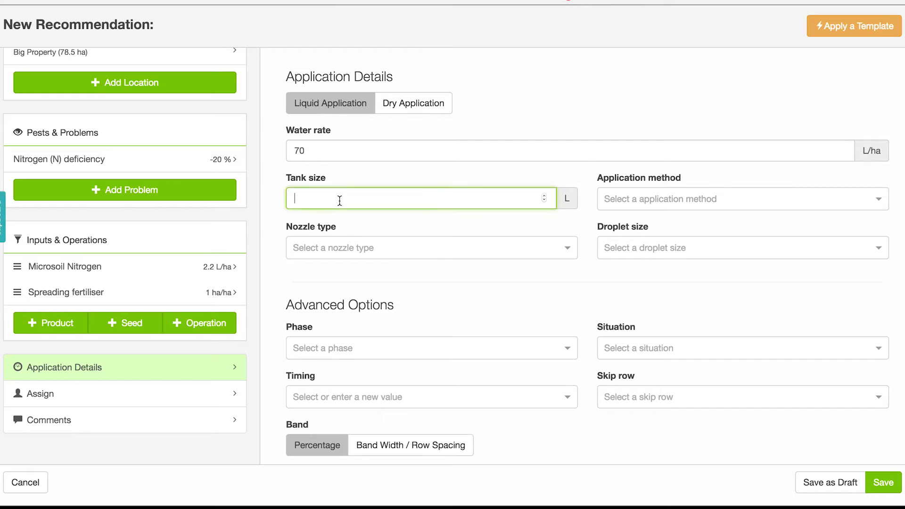
{"action": "type", "text": "7000"}
{"action": "left_click", "coordinate": [681, 199]}
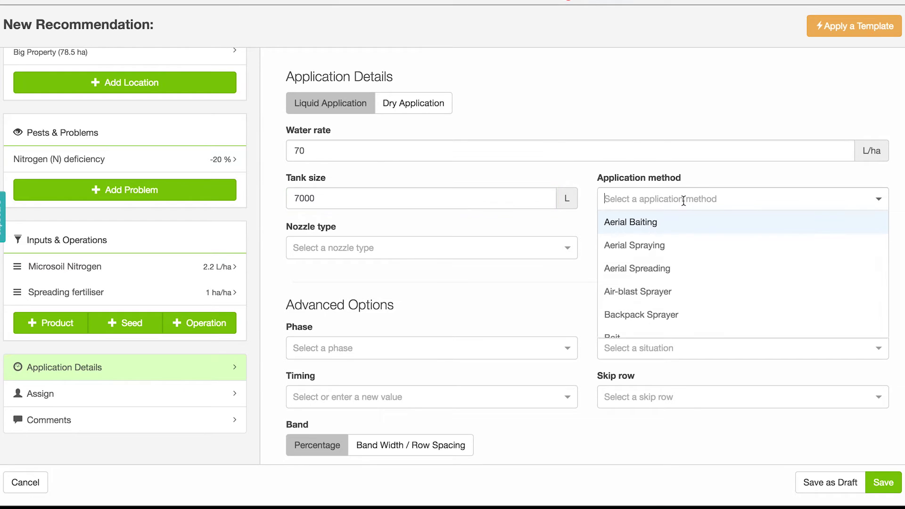
{"action": "left_click", "coordinate": [658, 221]}
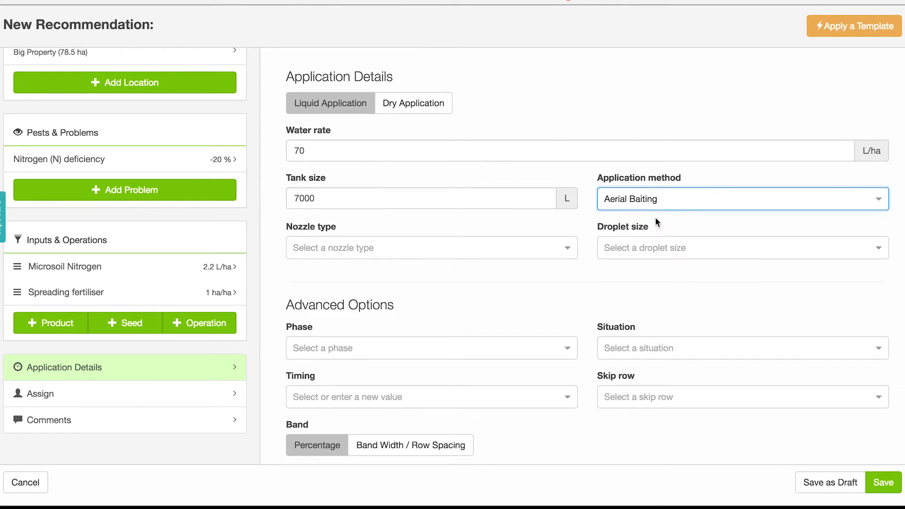
{"action": "left_click", "coordinate": [491, 250]}
{"action": "left_click", "coordinate": [650, 250]}
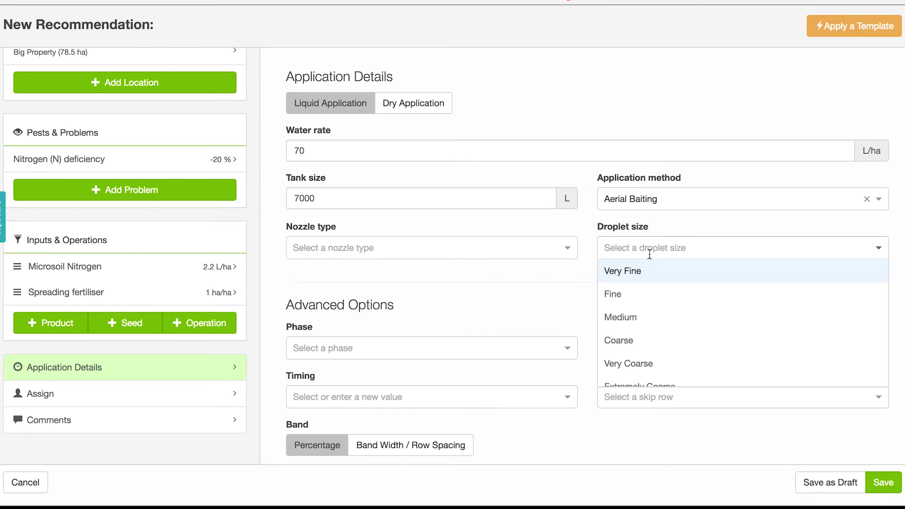
Step: Make the application details a dry application with the Aerial Spraying method and Fine droplet size
{"action": "left_click", "coordinate": [414, 103]}
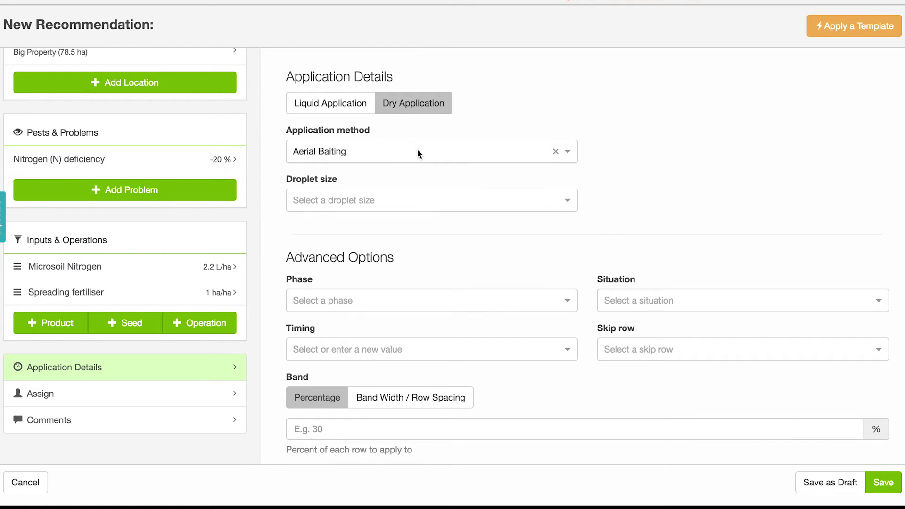
{"action": "left_click", "coordinate": [418, 152]}
{"action": "left_click", "coordinate": [400, 197]}
{"action": "left_click", "coordinate": [400, 201]}
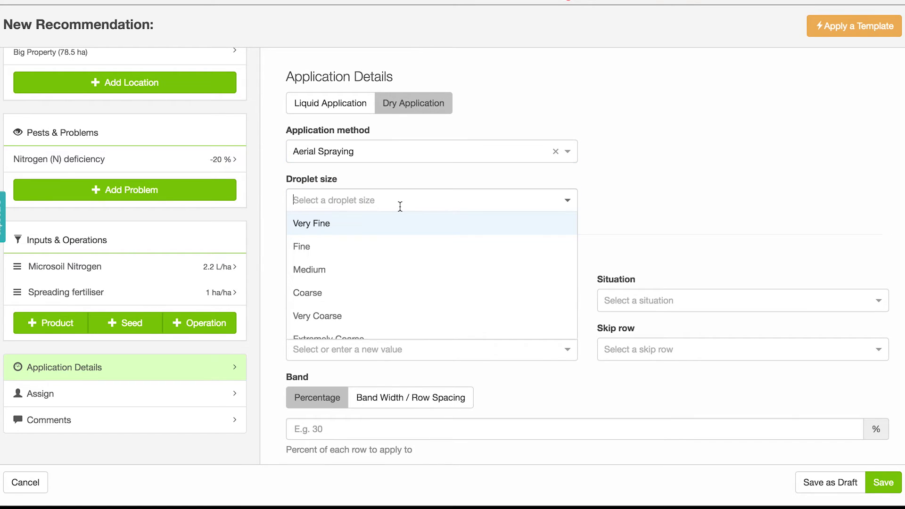
{"action": "left_click", "coordinate": [381, 245]}
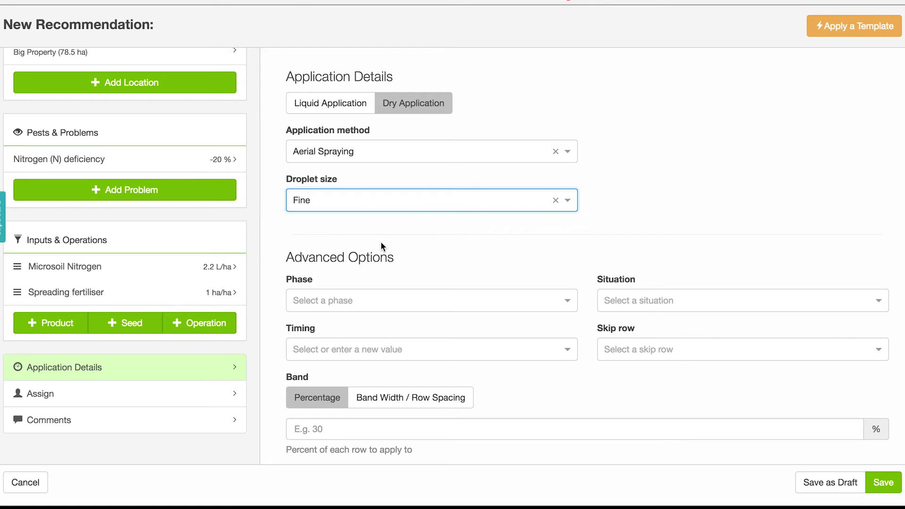
Step: Check the phase, situation, timing and skip row options, and set the band to Band Width / Row Spacing
{"action": "left_click", "coordinate": [382, 295]}
{"action": "left_click", "coordinate": [635, 301]}
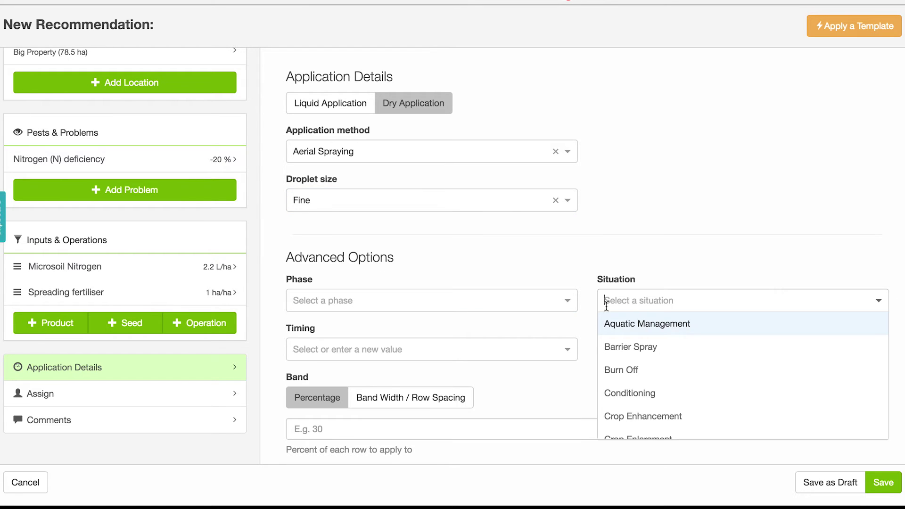
{"action": "left_click", "coordinate": [482, 349]}
{"action": "left_click", "coordinate": [619, 349]}
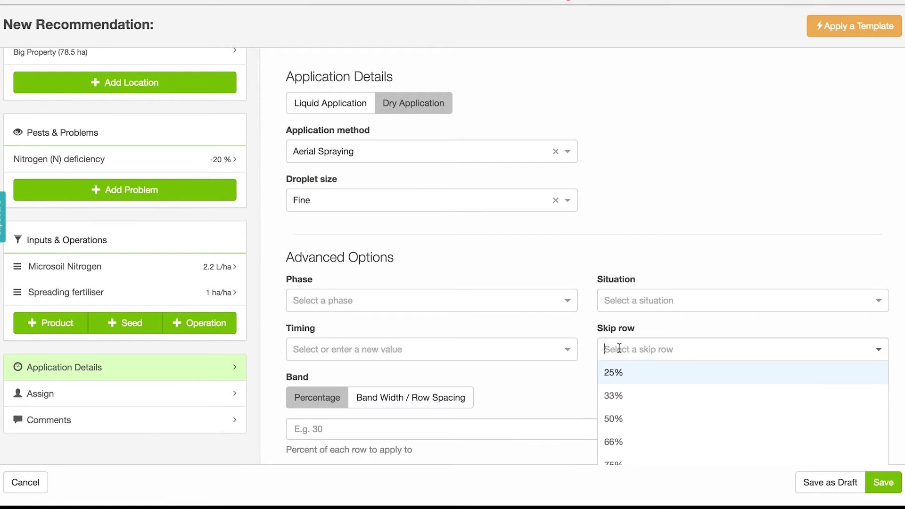
{"action": "left_click", "coordinate": [449, 378]}
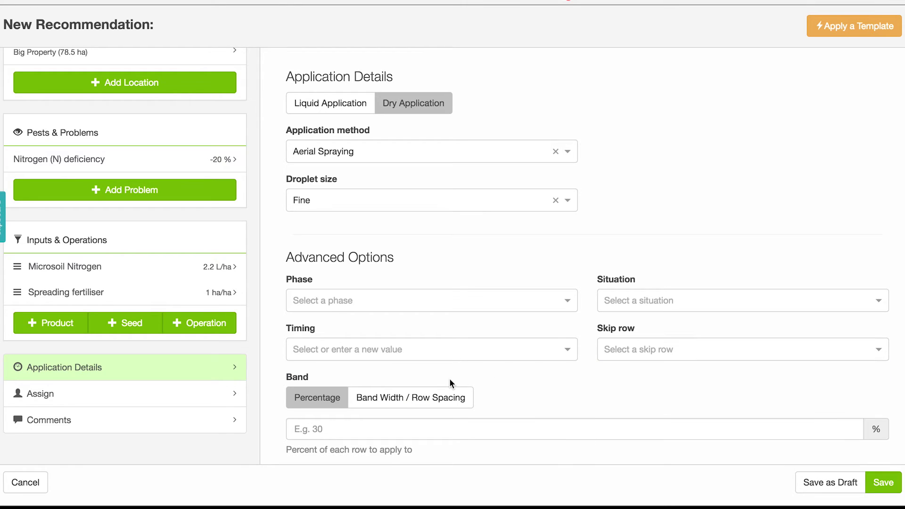
{"action": "left_click", "coordinate": [420, 399]}
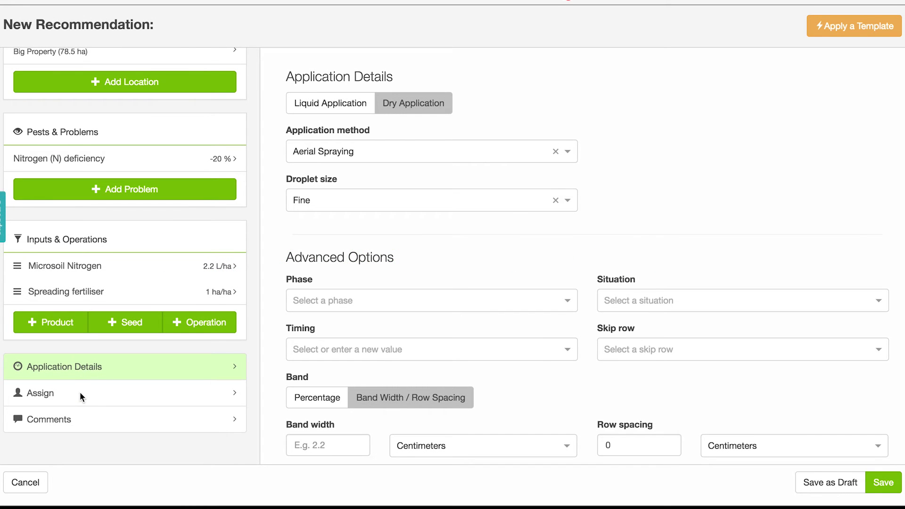
Step: Assign the recommendation to IAMA Contracting Company with IAMA Contractor as operator user and Tractor 1 as asset
{"action": "left_click", "coordinate": [80, 397]}
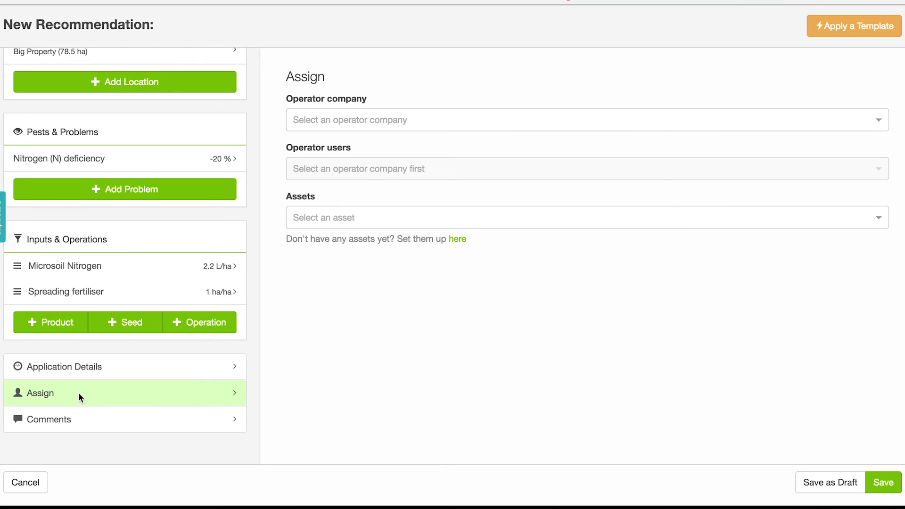
{"action": "left_click", "coordinate": [396, 121]}
{"action": "left_click", "coordinate": [381, 165]}
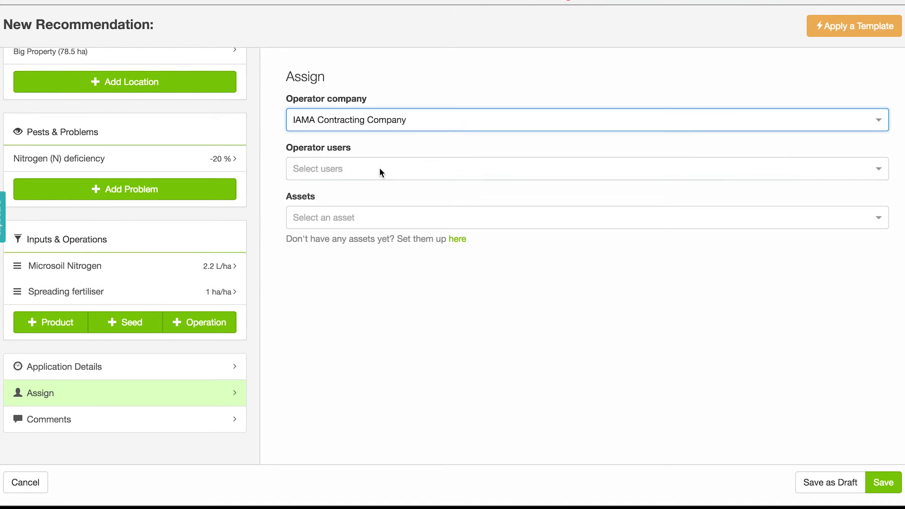
{"action": "left_click", "coordinate": [399, 169]}
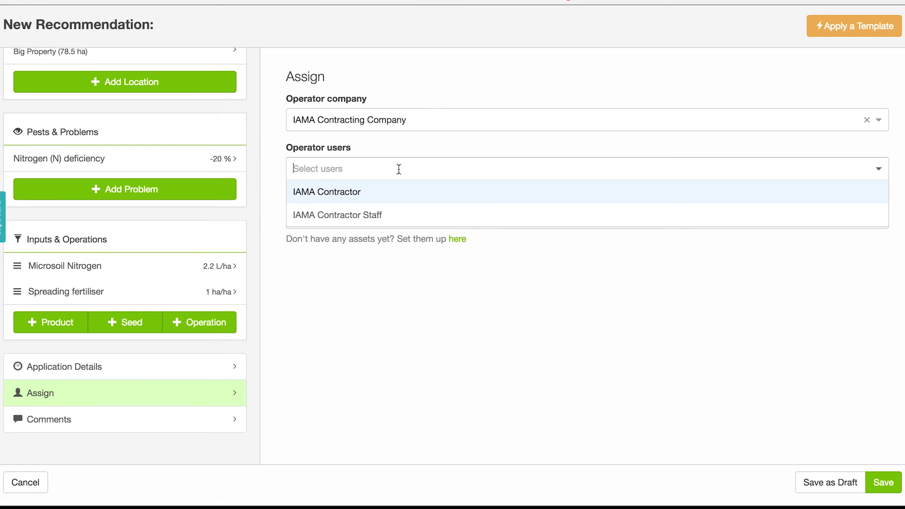
{"action": "left_click", "coordinate": [347, 197]}
{"action": "left_click", "coordinate": [381, 267]}
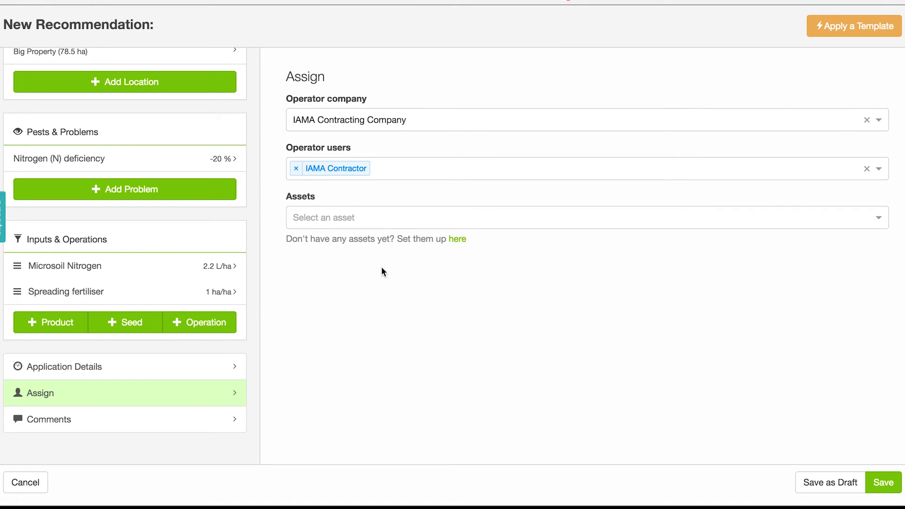
{"action": "left_click", "coordinate": [380, 218]}
{"action": "left_click", "coordinate": [367, 242]}
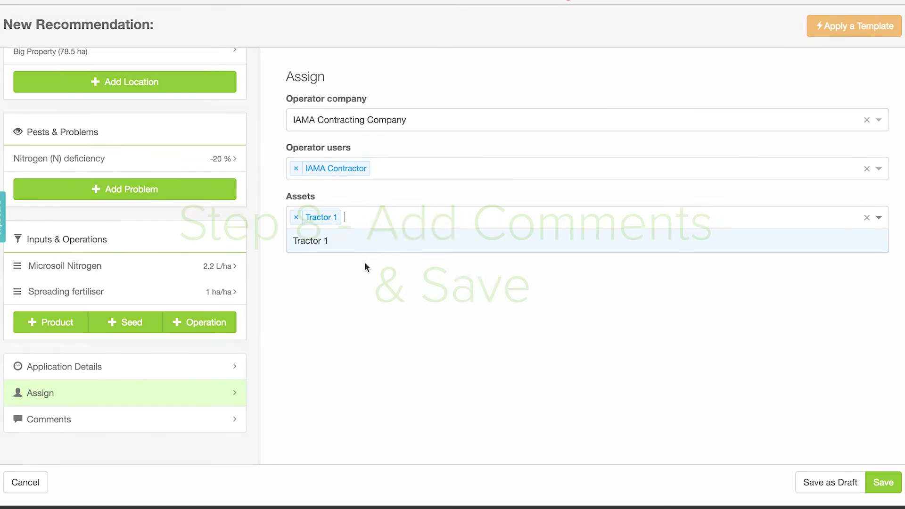